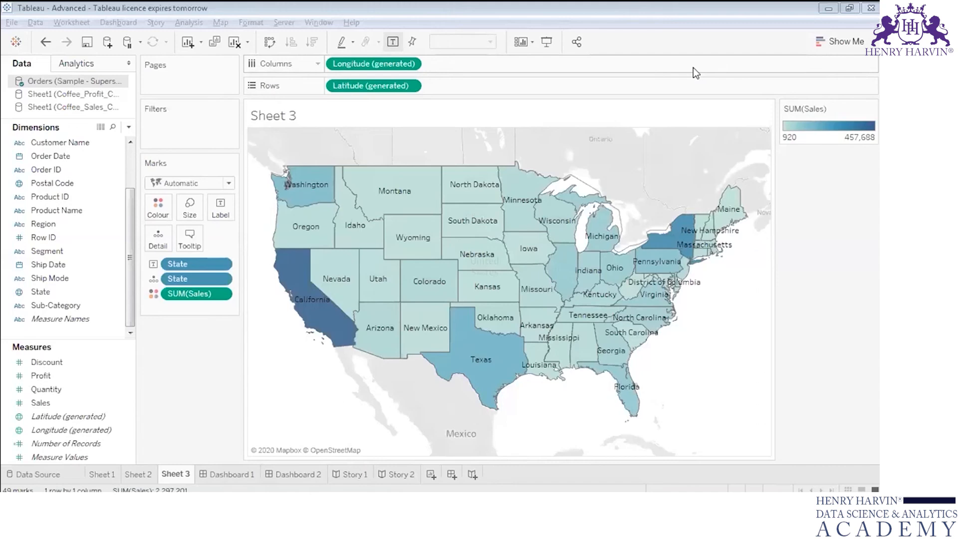
Step: Export the Sheet 3 map as an image with its title, caption and colour legend, saved as Sheet 3.png in the Tableau folder
{"action": "left_click", "coordinate": [72, 22]}
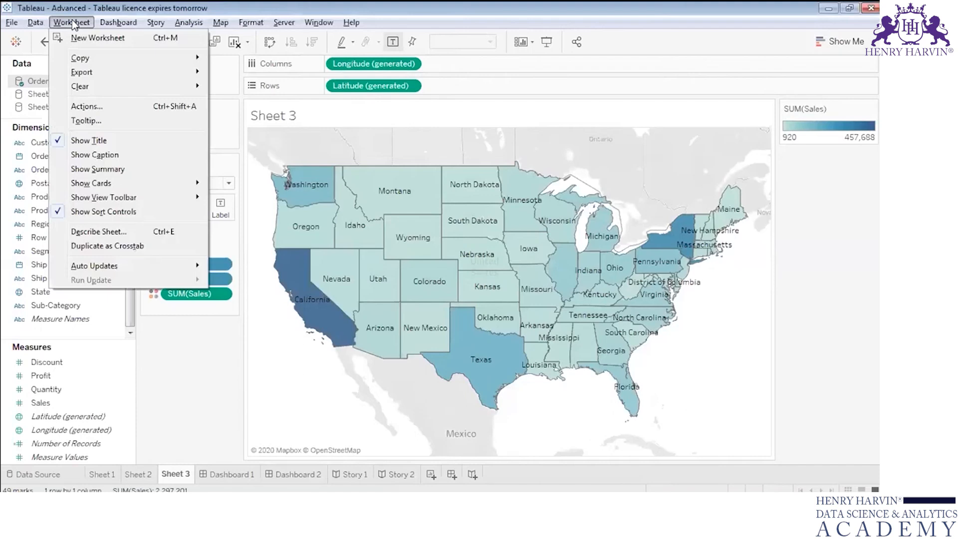
{"action": "mouse_move", "coordinate": [189, 72]}
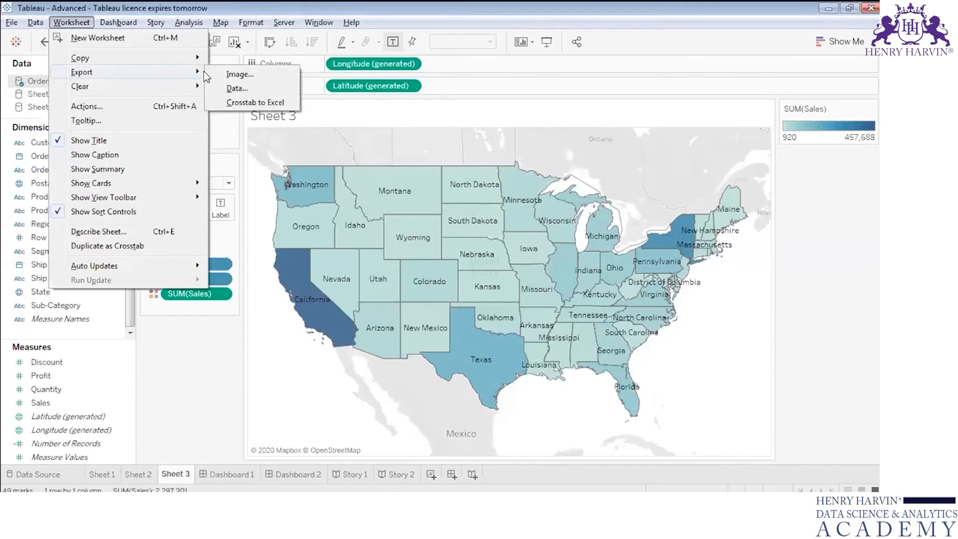
{"action": "left_click", "coordinate": [243, 79]}
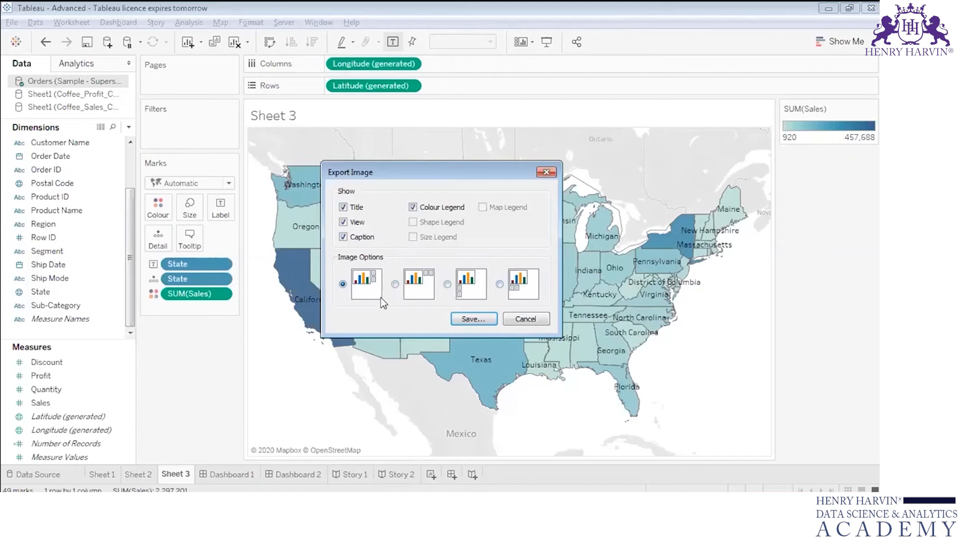
{"action": "left_click", "coordinate": [473, 320]}
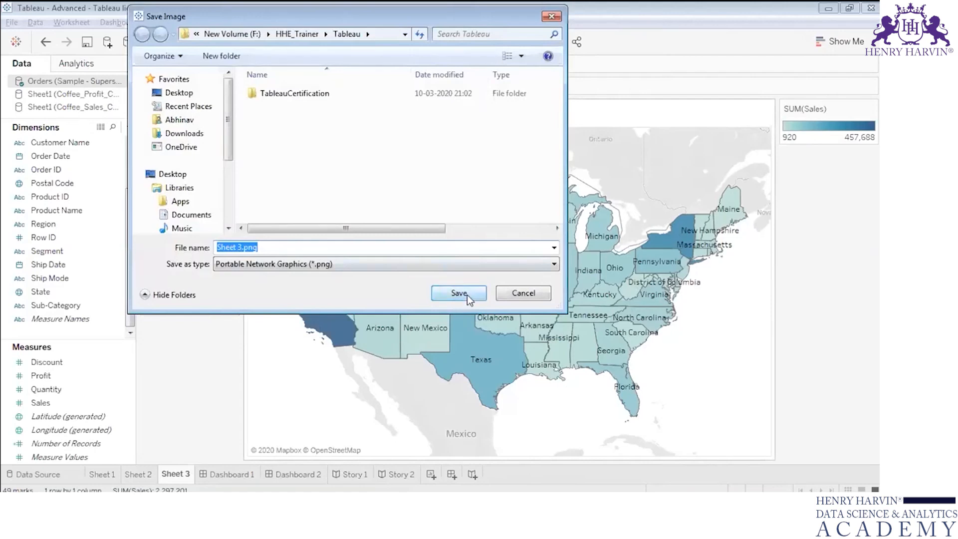
{"action": "left_click", "coordinate": [467, 295]}
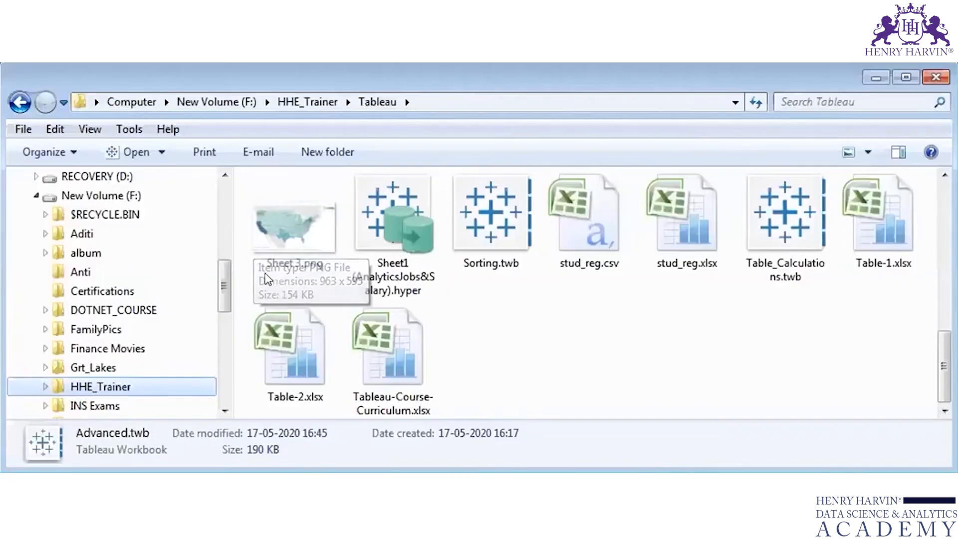
Step: Open the exported Sheet 3.png to examine the map, legend and caption, and return to Tableau
{"action": "left_click", "coordinate": [294, 233]}
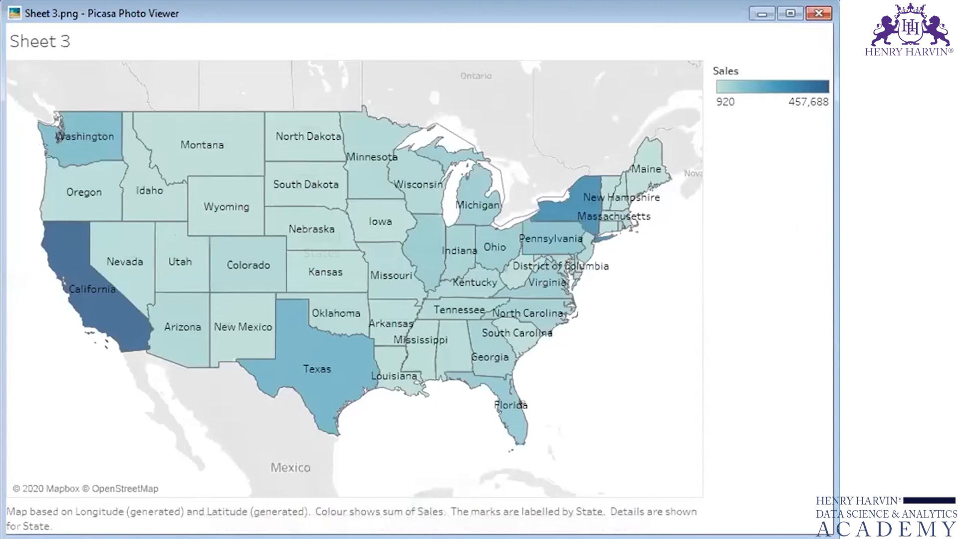
{"action": "key", "text": "alt+Tab"}
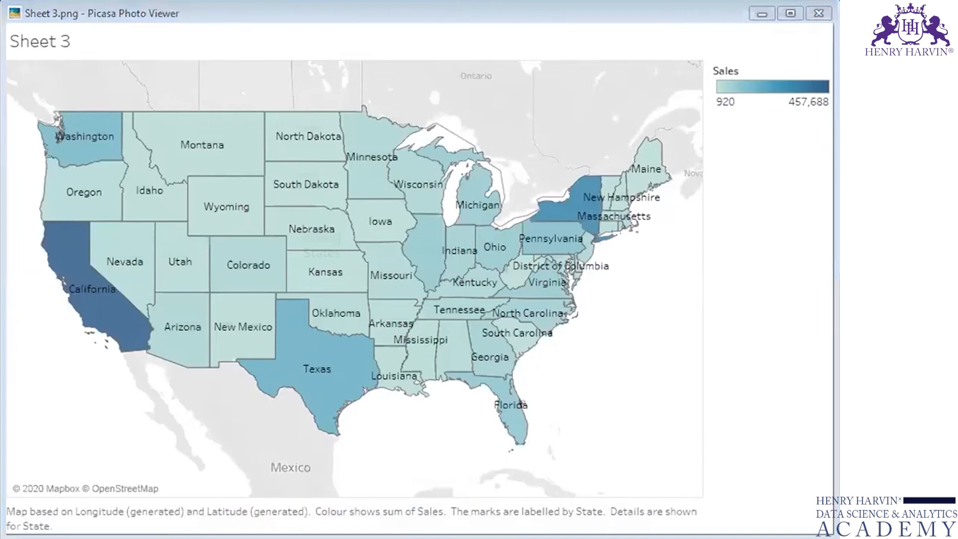
{"action": "key", "text": "alt+Tab"}
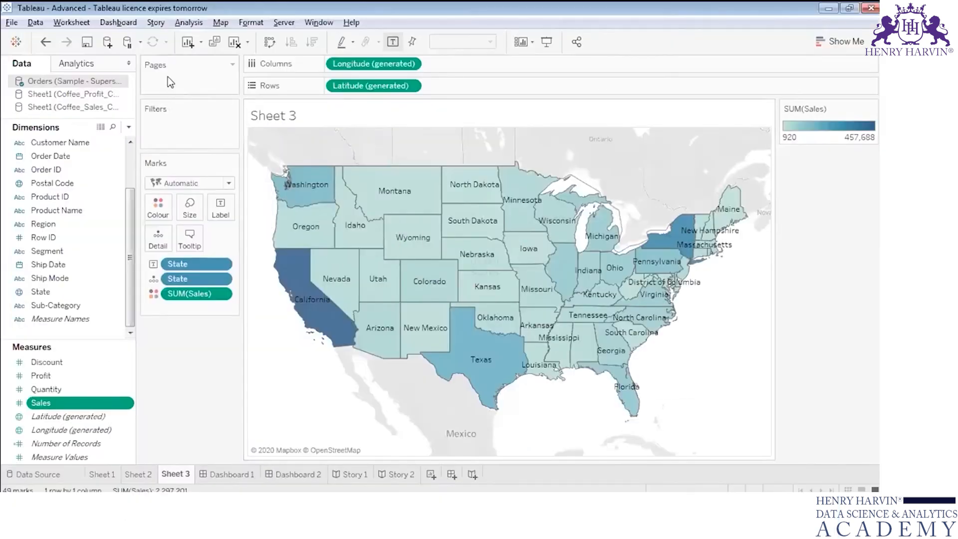
Step: Set up an Access export of the Sheet 3 data to a database named Sample, and cancel it at the export options
{"action": "left_click", "coordinate": [83, 25]}
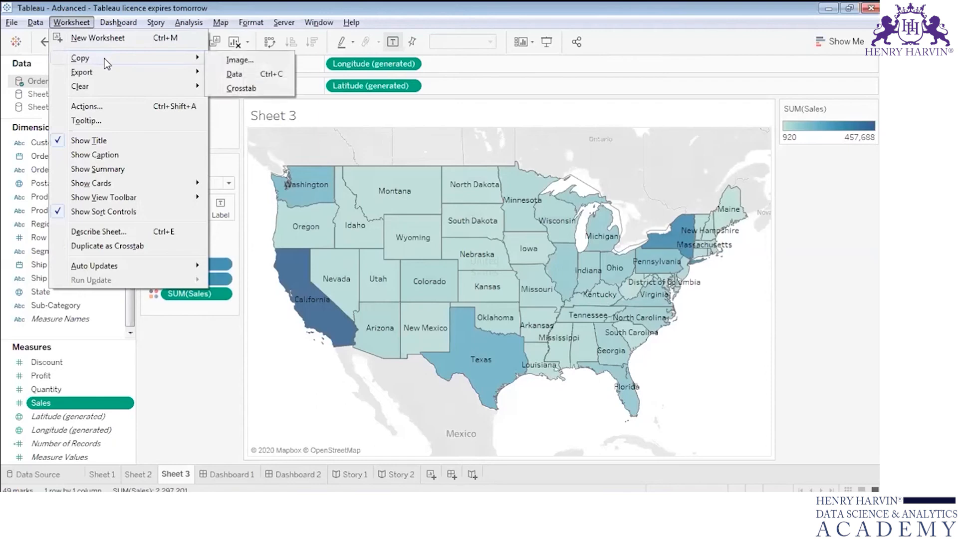
{"action": "mouse_move", "coordinate": [177, 75]}
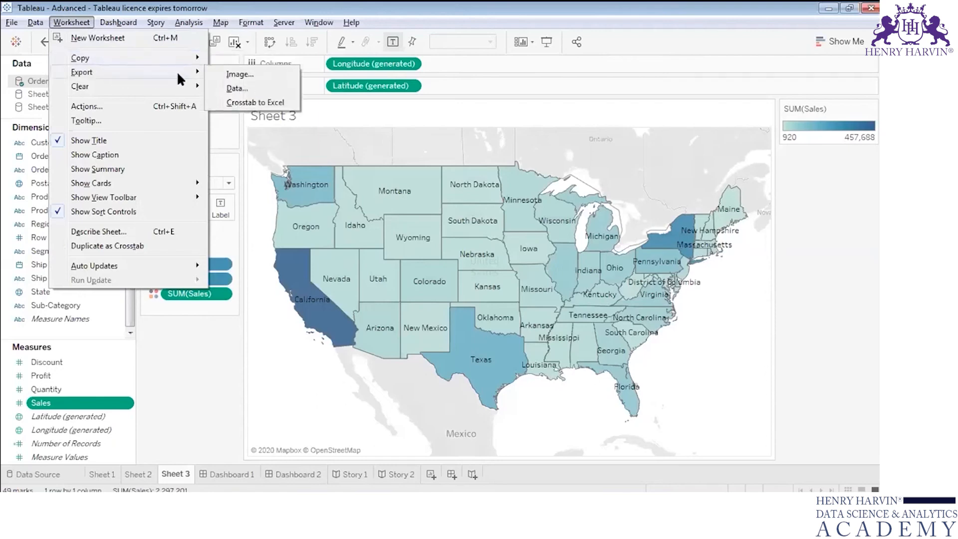
{"action": "left_click", "coordinate": [220, 89]}
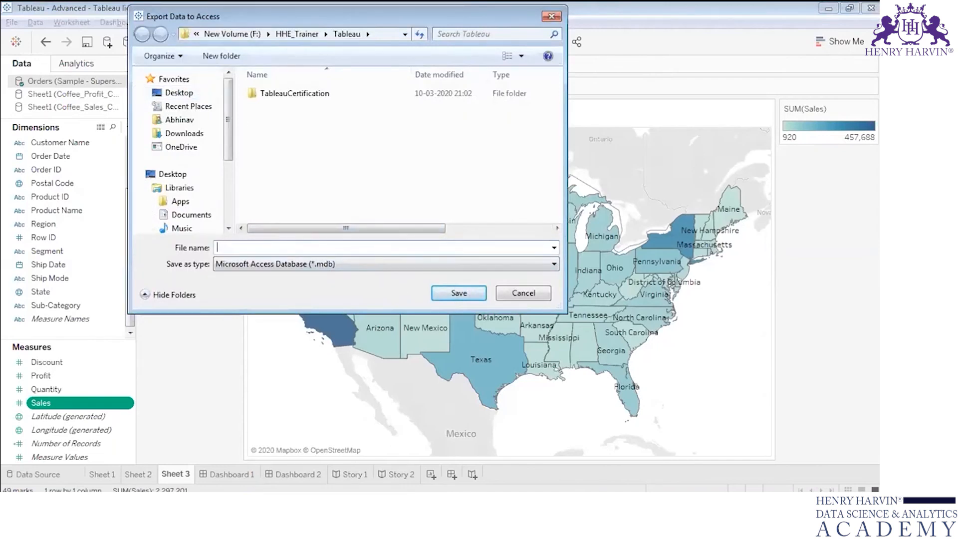
{"action": "type", "text": "Sample"}
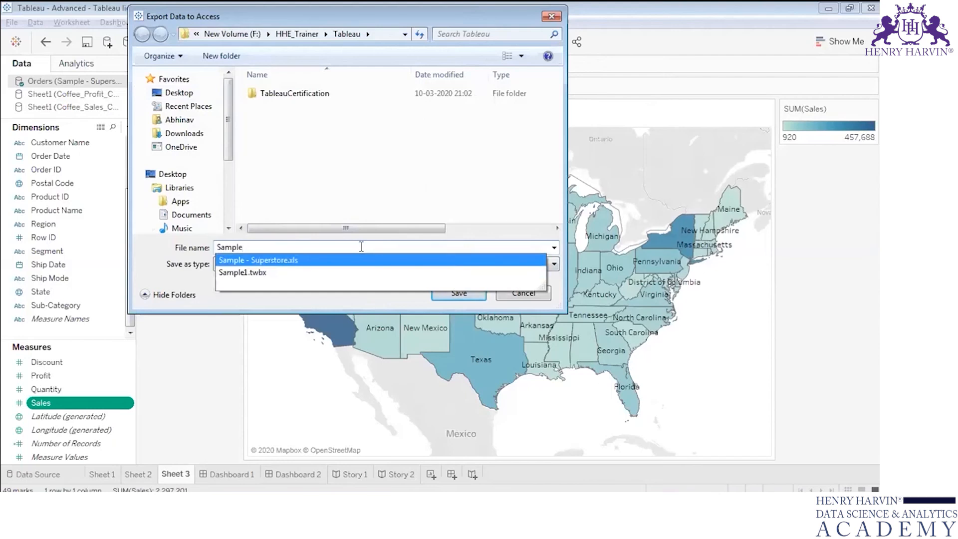
{"action": "left_click", "coordinate": [441, 183]}
{"action": "key", "text": "Return"}
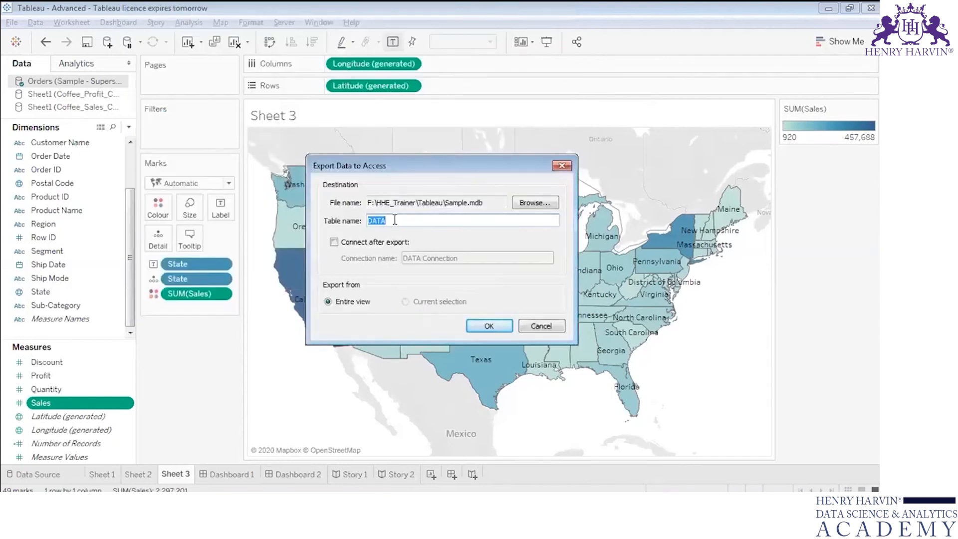
{"action": "left_click", "coordinate": [394, 220]}
{"action": "left_click", "coordinate": [542, 326]}
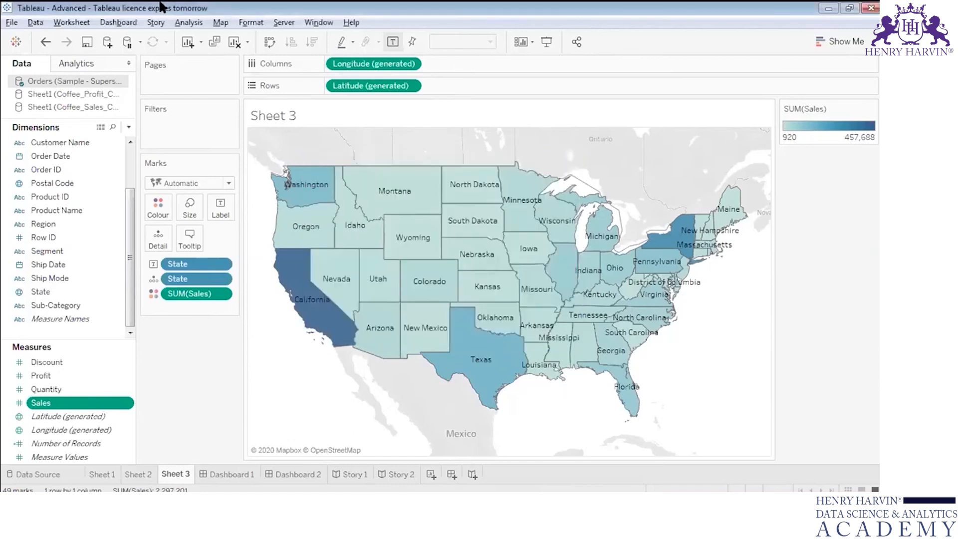
Step: Export Sheet 3 as a crosstab to Excel and widen columns A and B there, and return to Tableau
{"action": "left_click", "coordinate": [85, 21]}
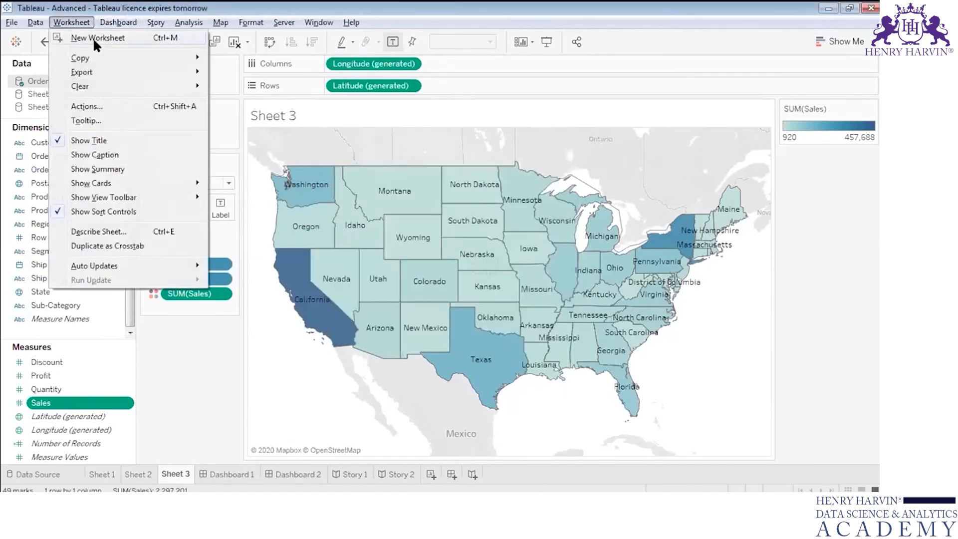
{"action": "mouse_move", "coordinate": [101, 75]}
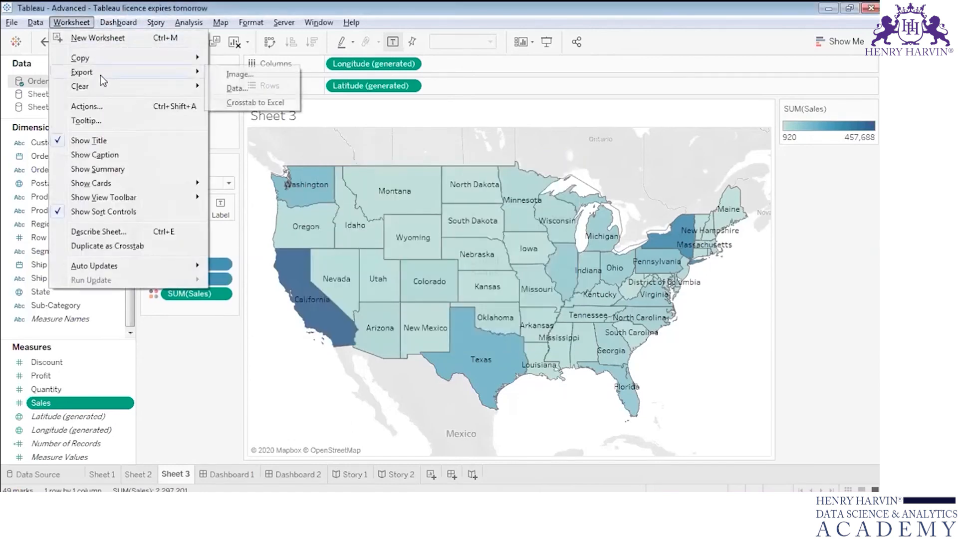
{"action": "left_click", "coordinate": [229, 105]}
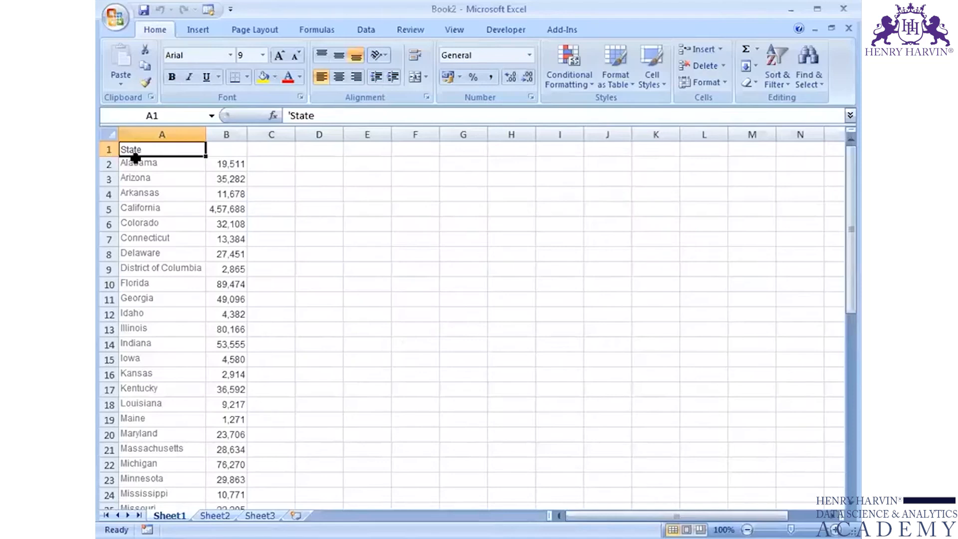
{"action": "left_click_drag", "start_coordinate": [202, 138], "coordinate": [290, 134]}
{"action": "left_click_drag", "start_coordinate": [850, 199], "coordinate": [825, 160]}
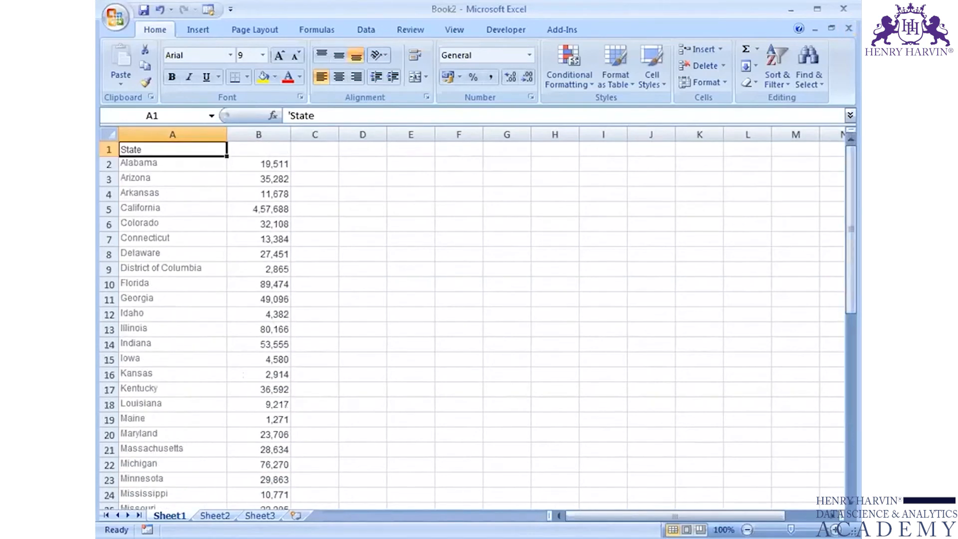
{"action": "key", "text": "alt+Tab"}
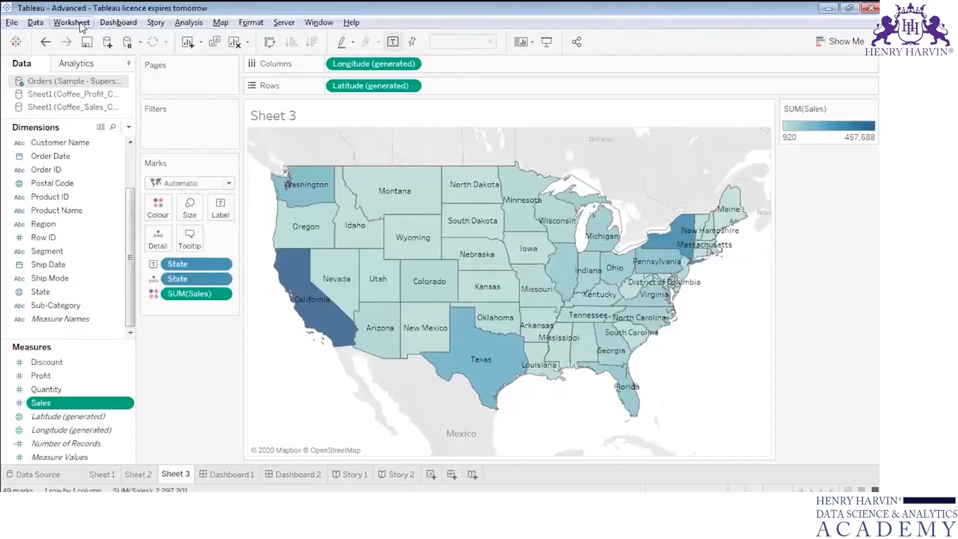
Step: Export the specific sheets Sheet 1 and Dashboard 1 from the workbook to a PowerPoint presentation saved as Advanced.pptx
{"action": "left_click", "coordinate": [76, 23]}
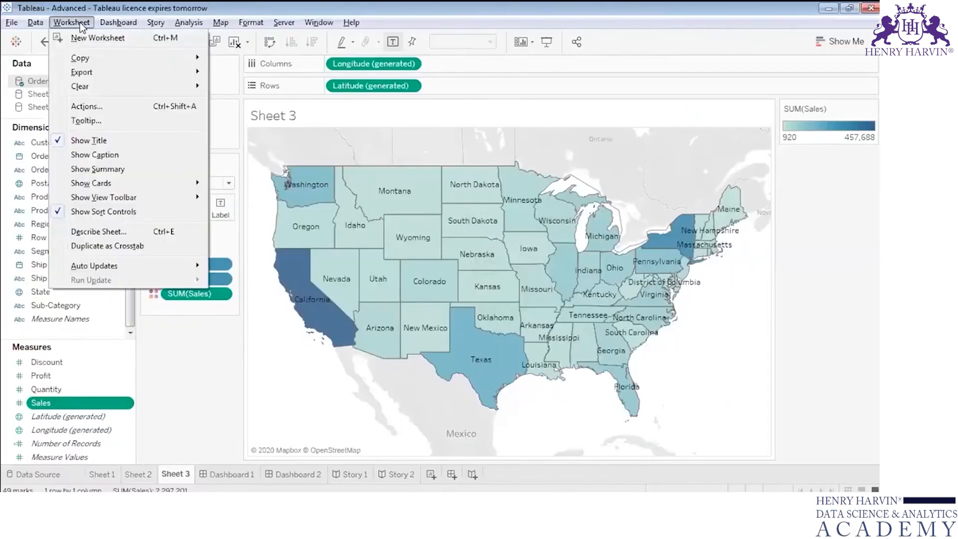
{"action": "mouse_move", "coordinate": [120, 76]}
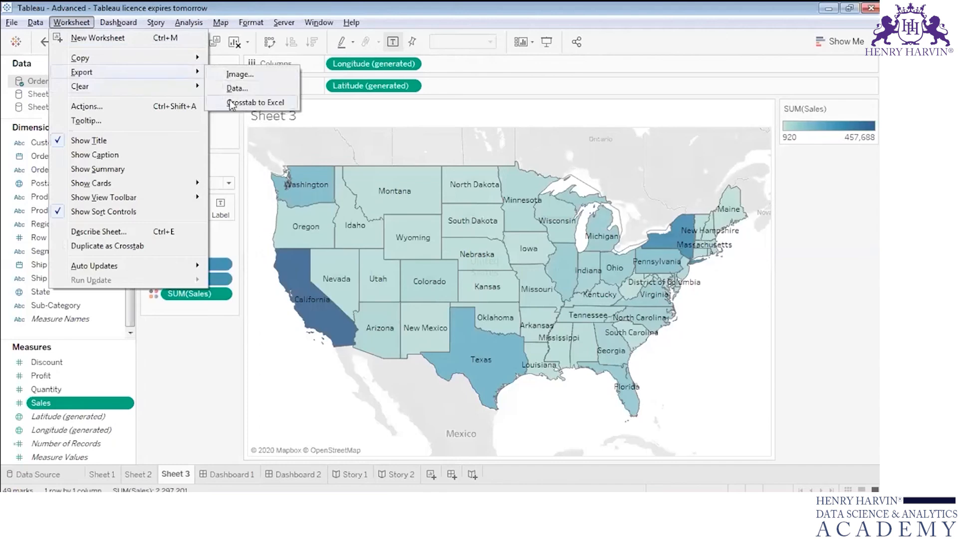
{"action": "mouse_move", "coordinate": [21, 24]}
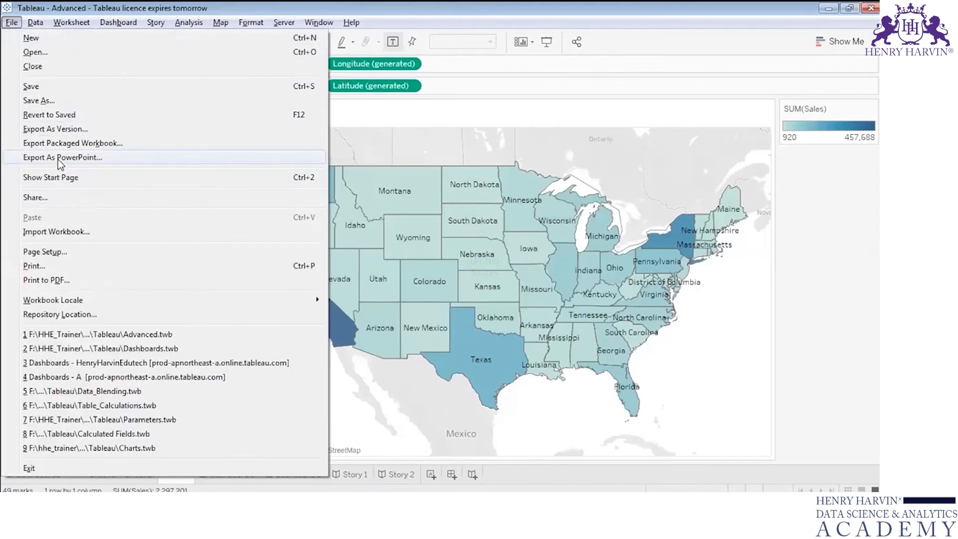
{"action": "key", "text": "Escape"}
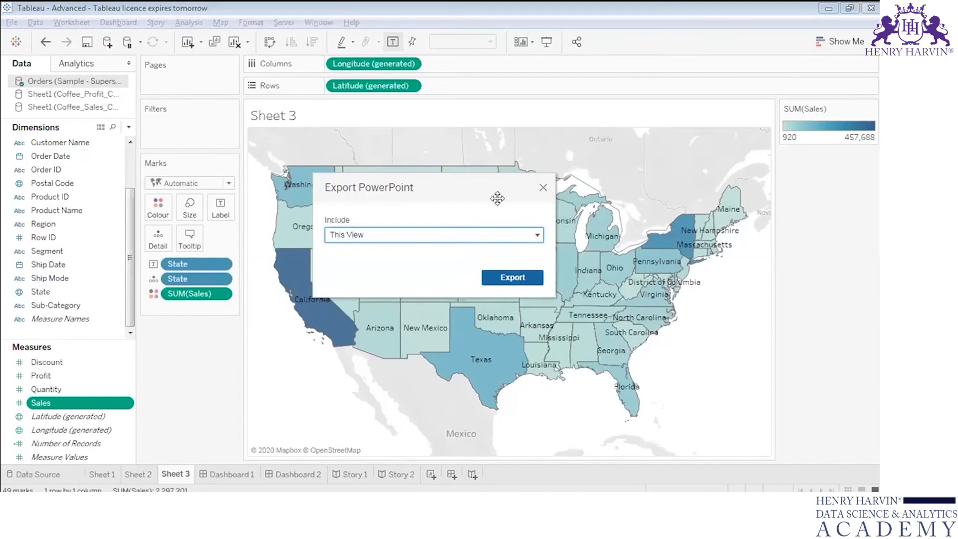
{"action": "left_click", "coordinate": [534, 233]}
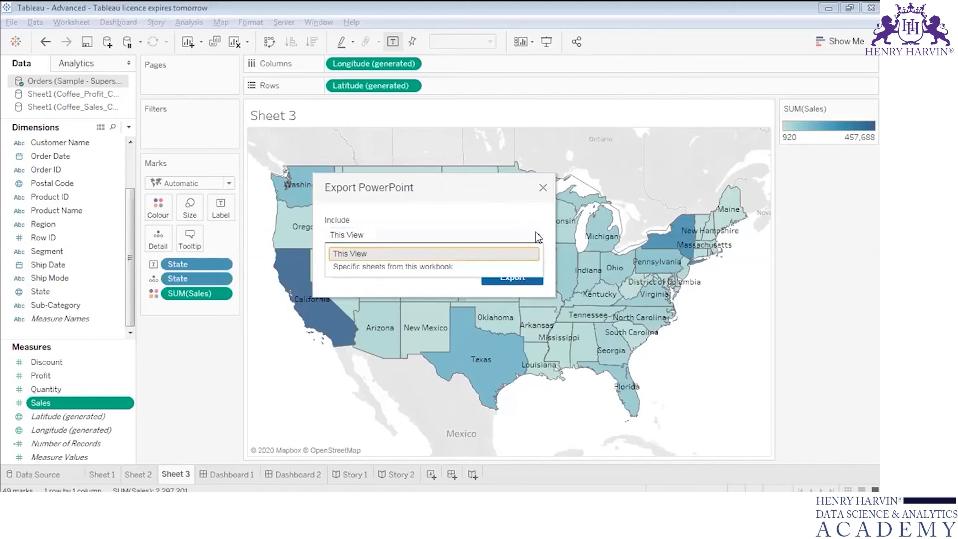
{"action": "left_click", "coordinate": [478, 266]}
{"action": "mouse_move", "coordinate": [375, 310]}
{"action": "left_mouse_down"}
{"action": "mouse_move", "coordinate": [464, 313]}
{"action": "mouse_move", "coordinate": [380, 312]}
{"action": "left_mouse_up"}
{"action": "left_click", "coordinate": [351, 279]}
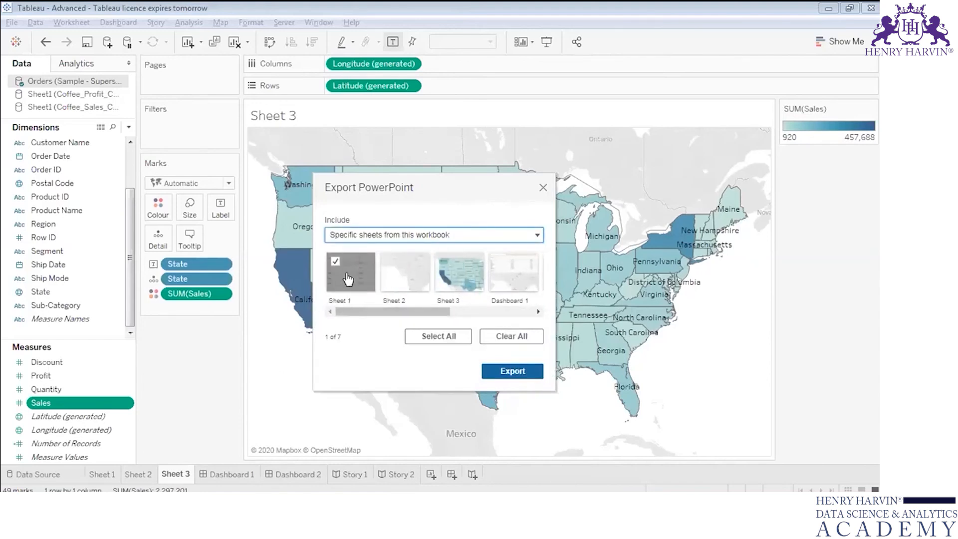
{"action": "left_click", "coordinate": [514, 274]}
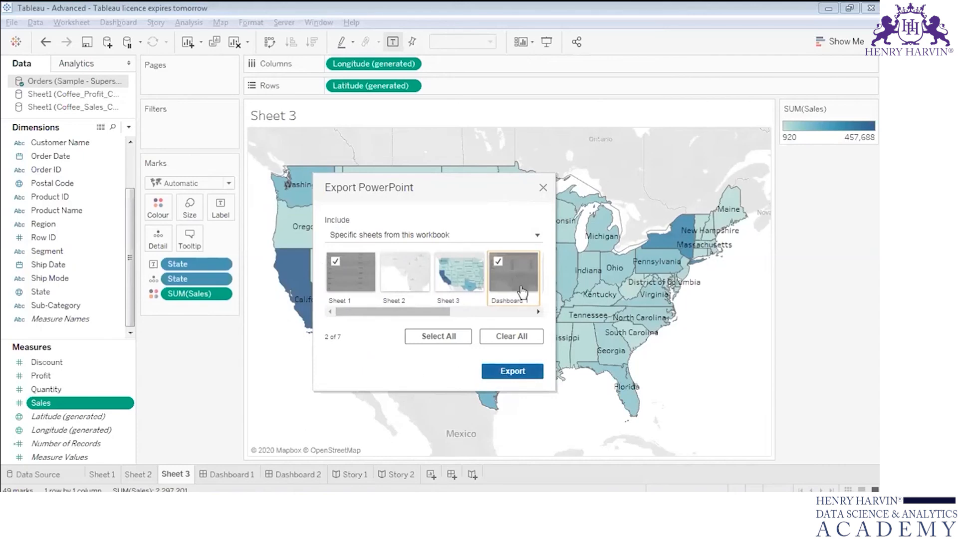
{"action": "left_click", "coordinate": [495, 372]}
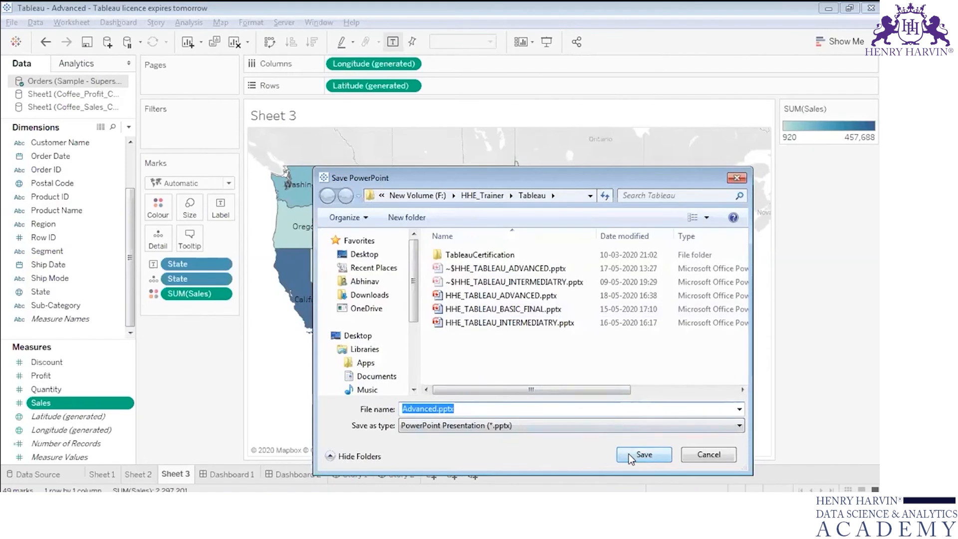
{"action": "left_click", "coordinate": [629, 454]}
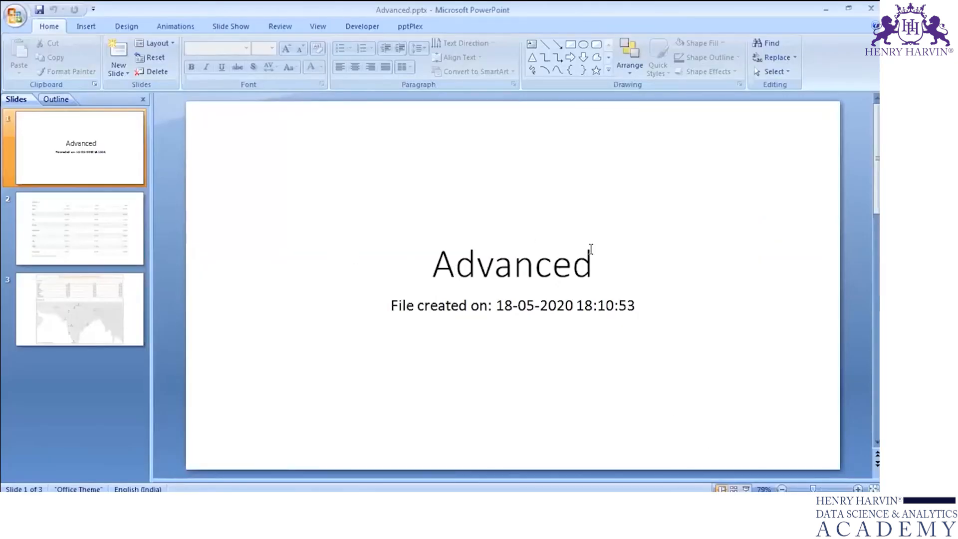
Step: Examine the exported presentation's title, its creation date line, and the slides holding Sheet 1 and the dashboard
{"action": "mouse_move", "coordinate": [594, 259]}
{"action": "left_mouse_down"}
{"action": "mouse_move", "coordinate": [439, 256]}
{"action": "mouse_move", "coordinate": [383, 284]}
{"action": "mouse_move", "coordinate": [388, 305]}
{"action": "left_mouse_up"}
{"action": "left_click", "coordinate": [390, 305]}
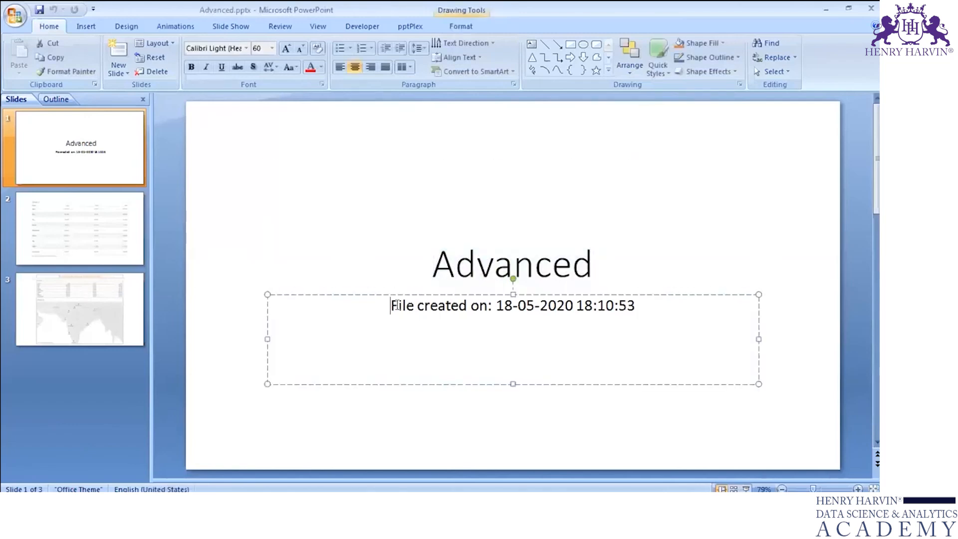
{"action": "left_click", "coordinate": [499, 307], "text": "shift"}
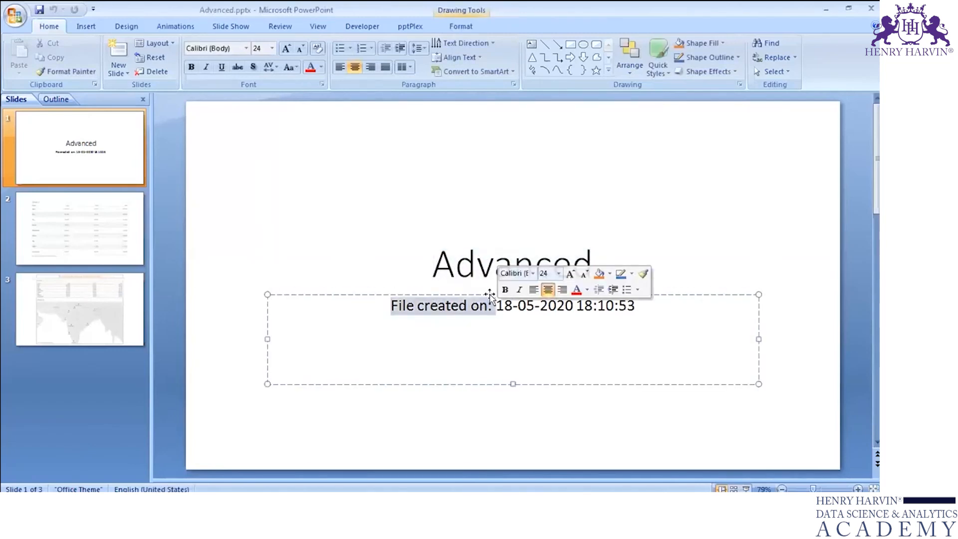
{"action": "key", "text": "Escape"}
{"action": "left_click", "coordinate": [90, 208]}
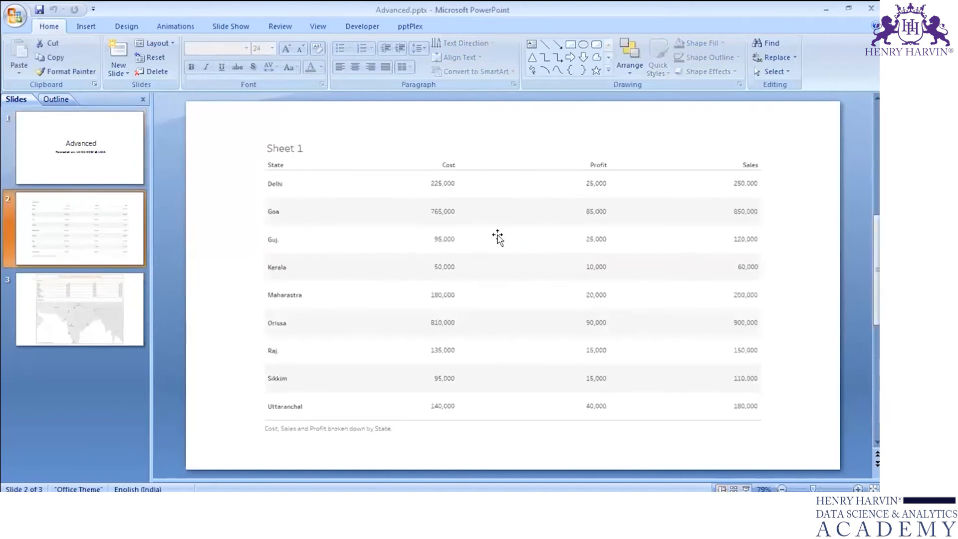
{"action": "left_click", "coordinate": [110, 302]}
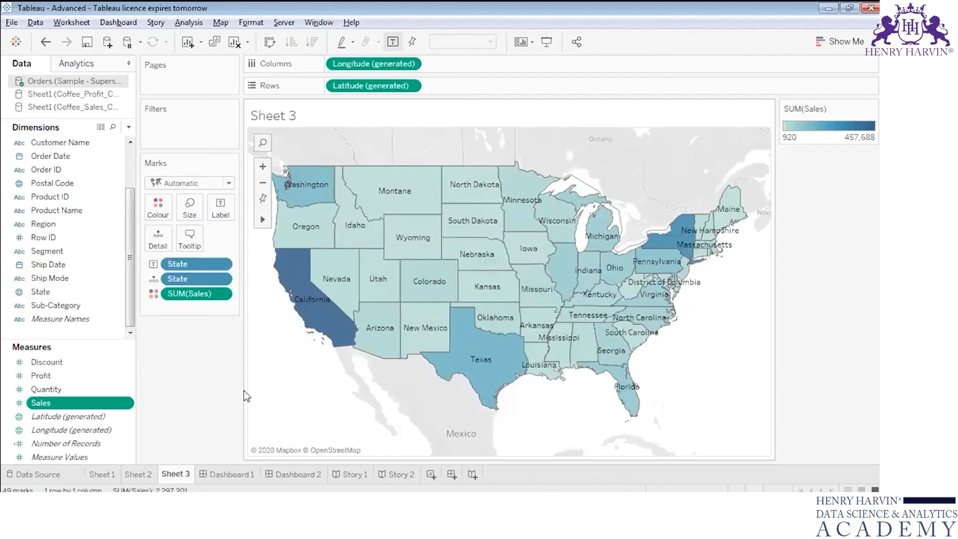
Step: Compare Sheet 1 and Dashboard 1 in Tableau with their slides in the exported PowerPoint presentation
{"action": "left_click", "coordinate": [102, 474]}
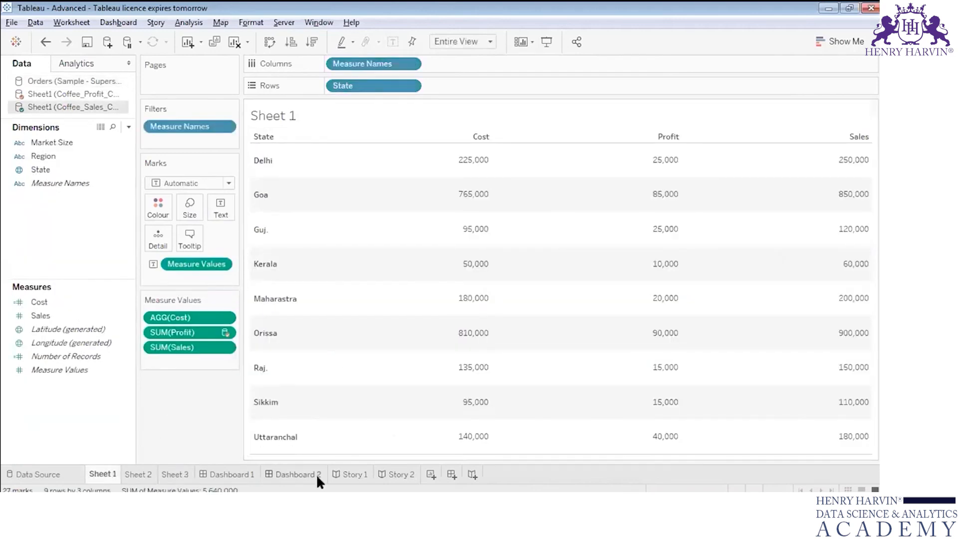
{"action": "left_click", "coordinate": [254, 473]}
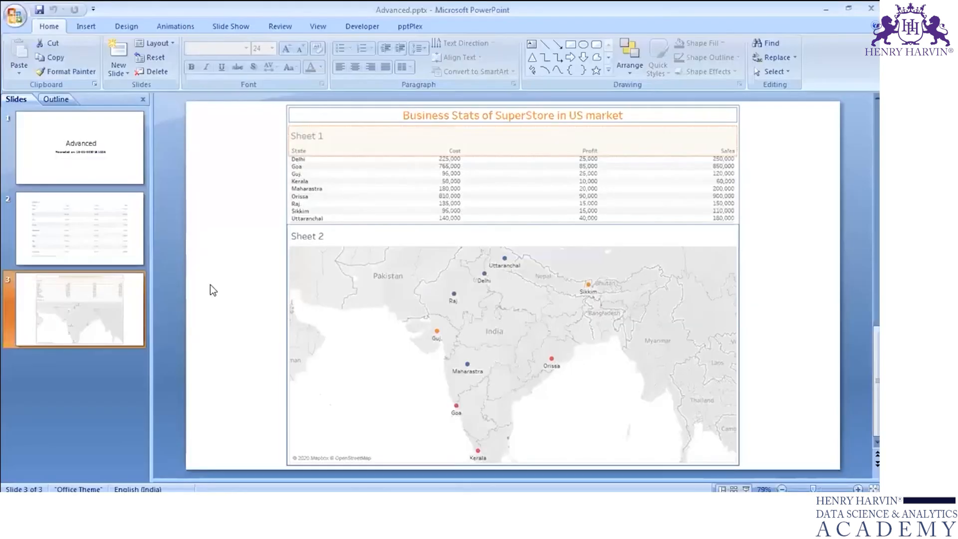
{"action": "left_click", "coordinate": [70, 235]}
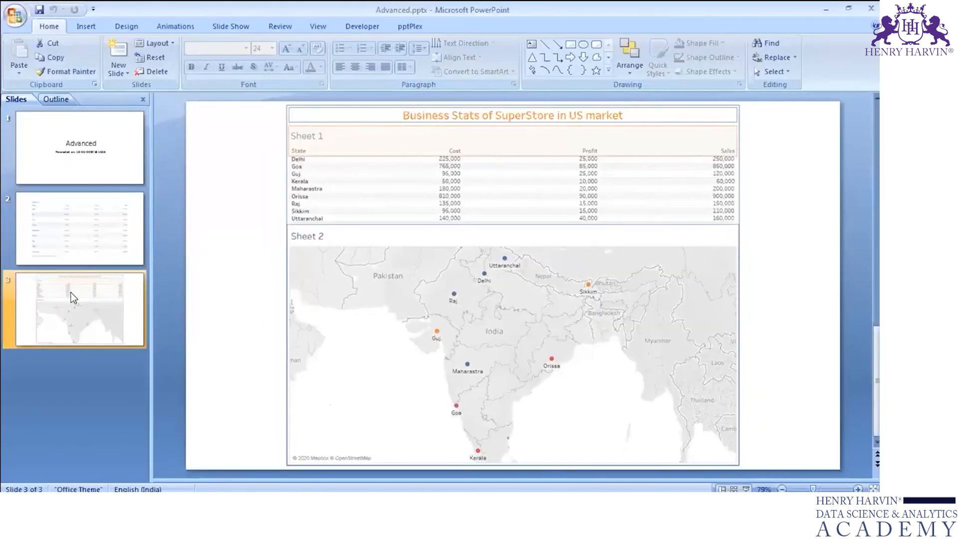
Step: Review the Sheet 1 and dashboard slides in the exported presentation once more, and return to Tableau
{"action": "left_click", "coordinate": [116, 242]}
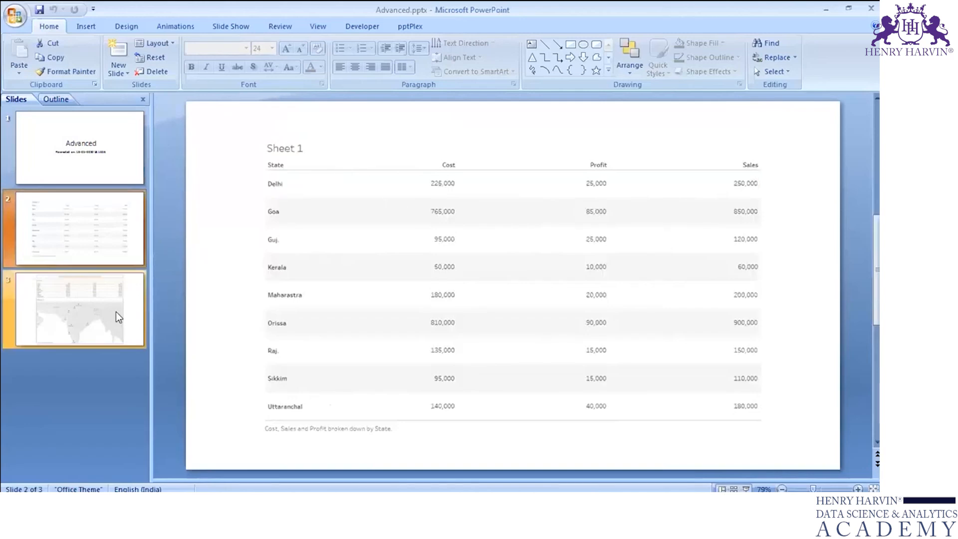
{"action": "left_click", "coordinate": [104, 310]}
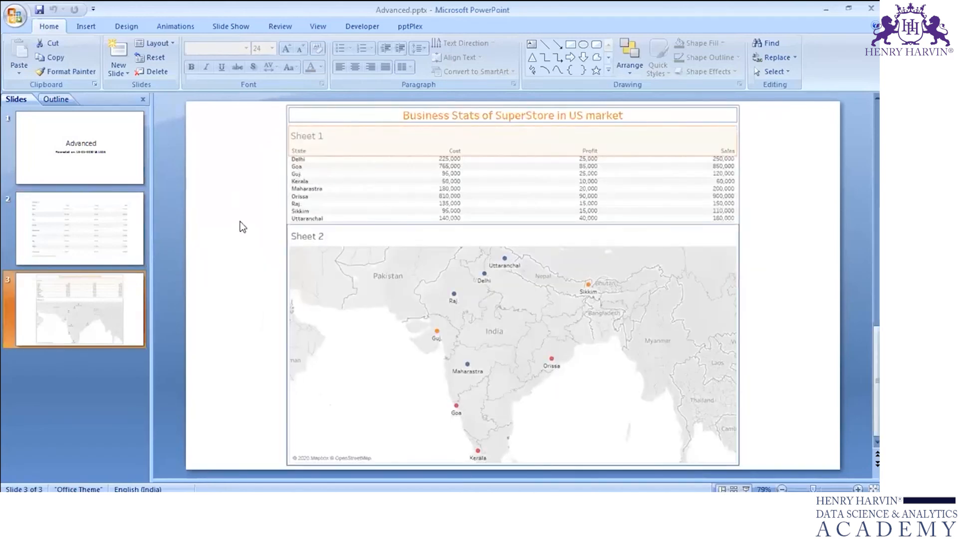
{"action": "left_click", "coordinate": [826, 8]}
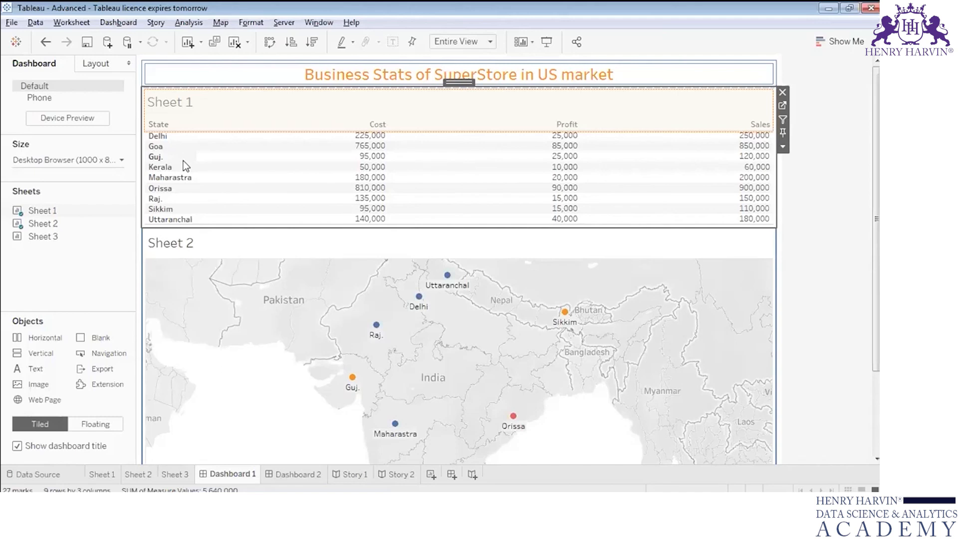
Step: Examine the export and copy options available for the worksheet selected in Dashboard 1
{"action": "left_click", "coordinate": [11, 23]}
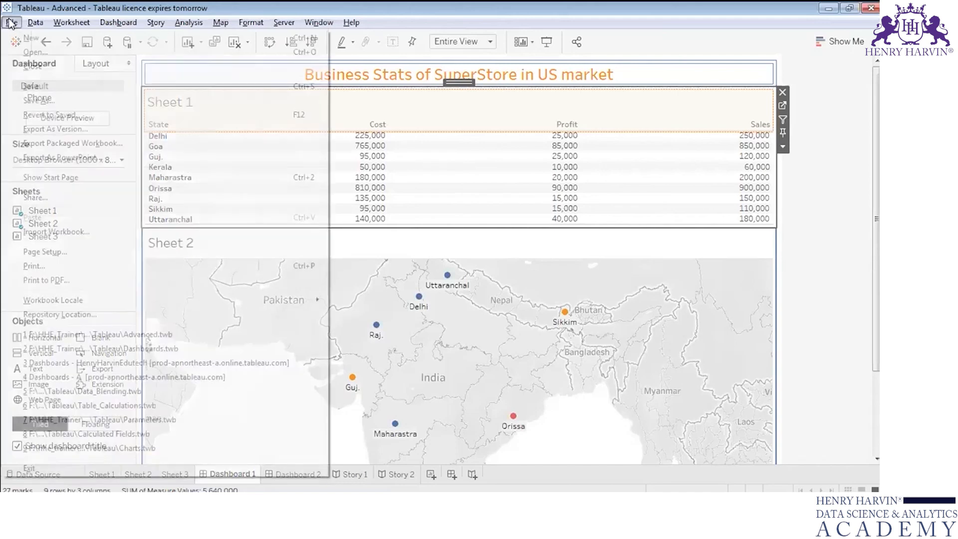
{"action": "mouse_move", "coordinate": [82, 25]}
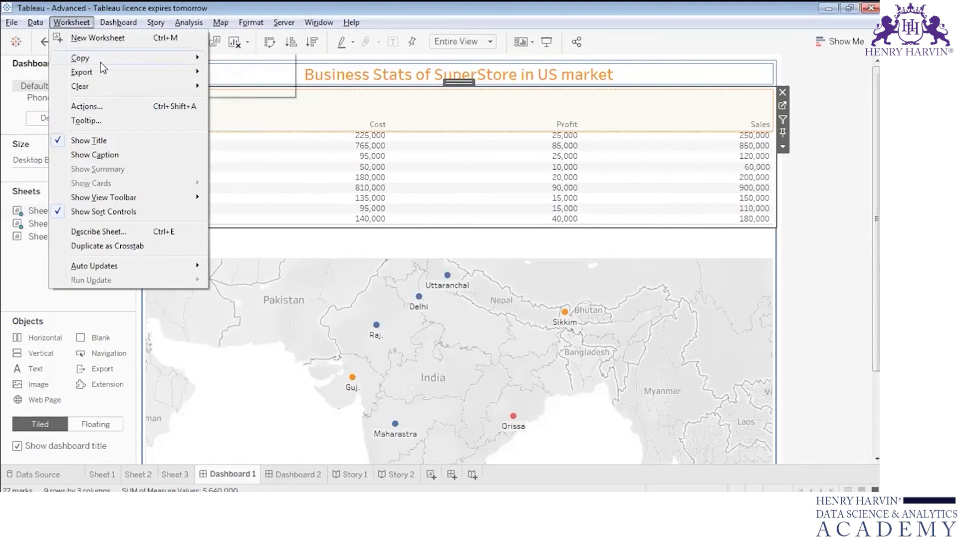
{"action": "mouse_move", "coordinate": [138, 76]}
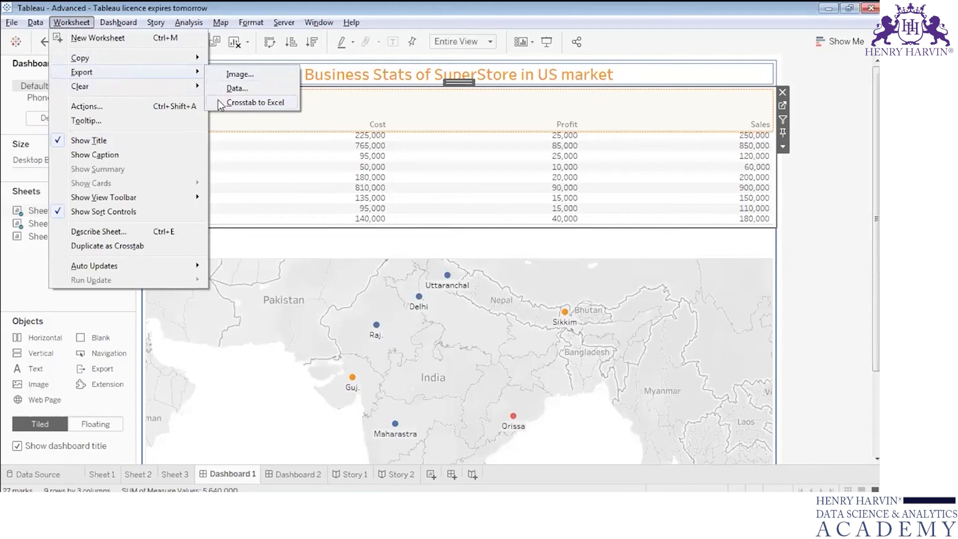
{"action": "mouse_move", "coordinate": [192, 59]}
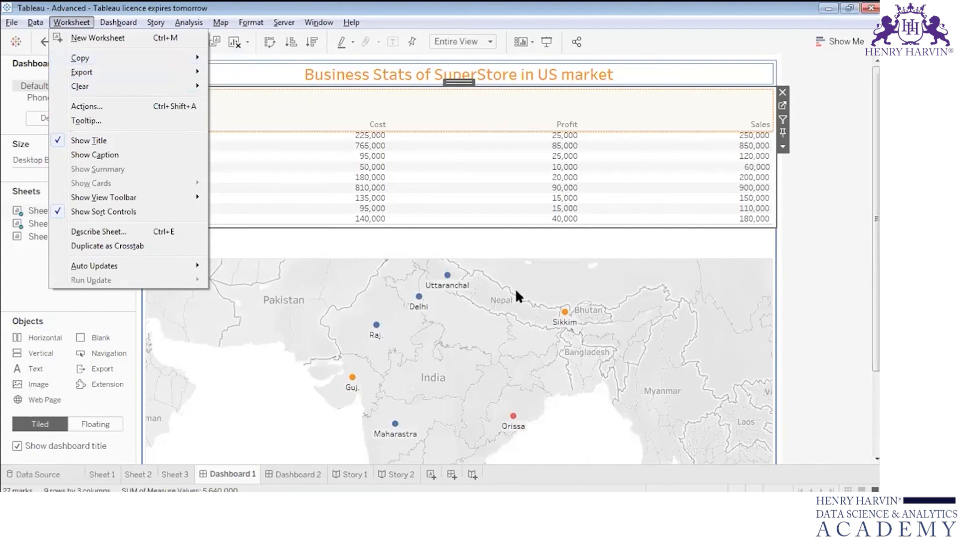
{"action": "left_click", "coordinate": [858, 218]}
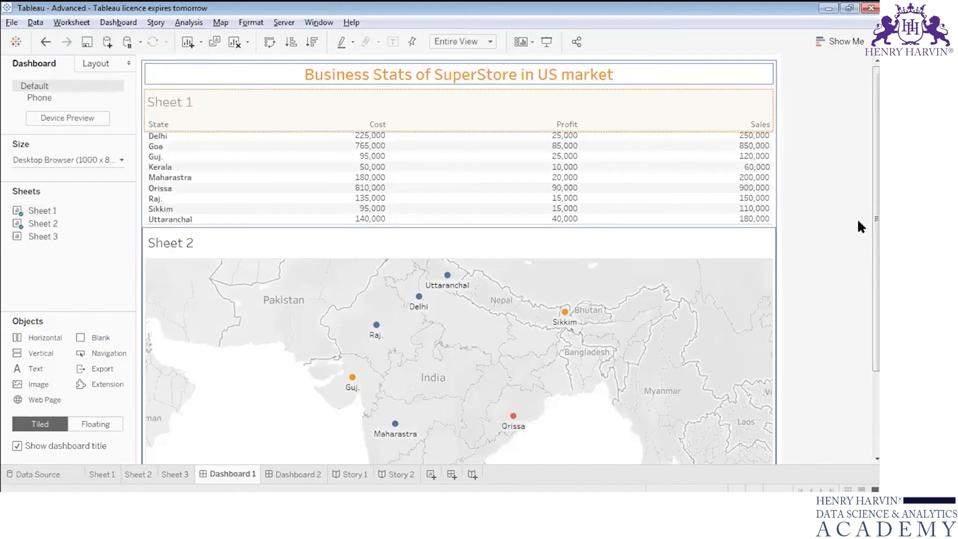
Step: Copy Sheet 3 as an image with its title, view, caption and colour legend included
{"action": "left_click", "coordinate": [172, 472]}
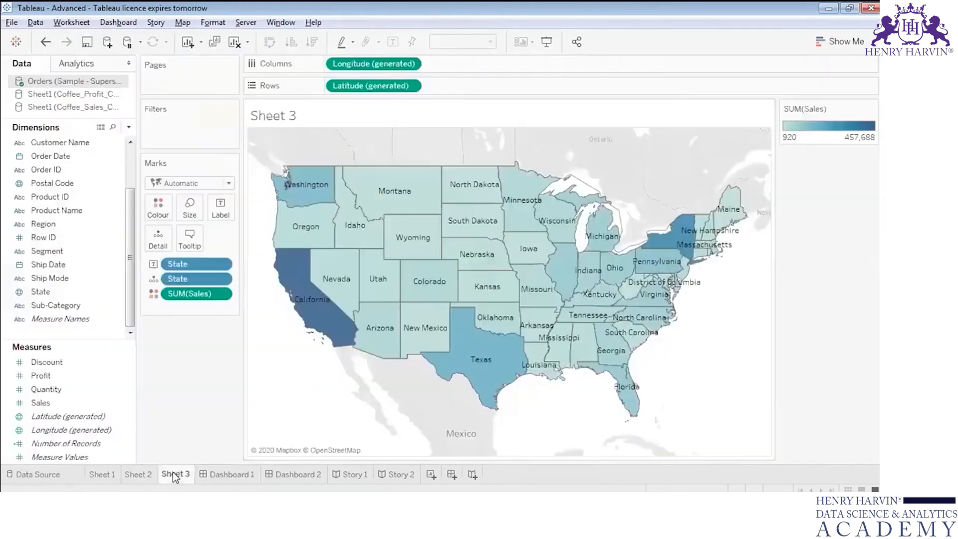
{"action": "left_click", "coordinate": [86, 23]}
{"action": "mouse_move", "coordinate": [120, 57]}
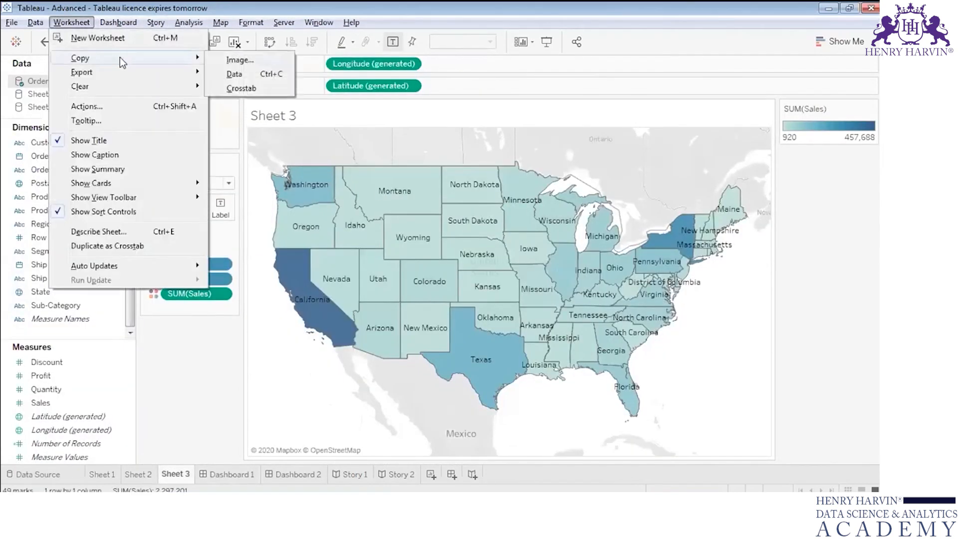
{"action": "left_click", "coordinate": [226, 60]}
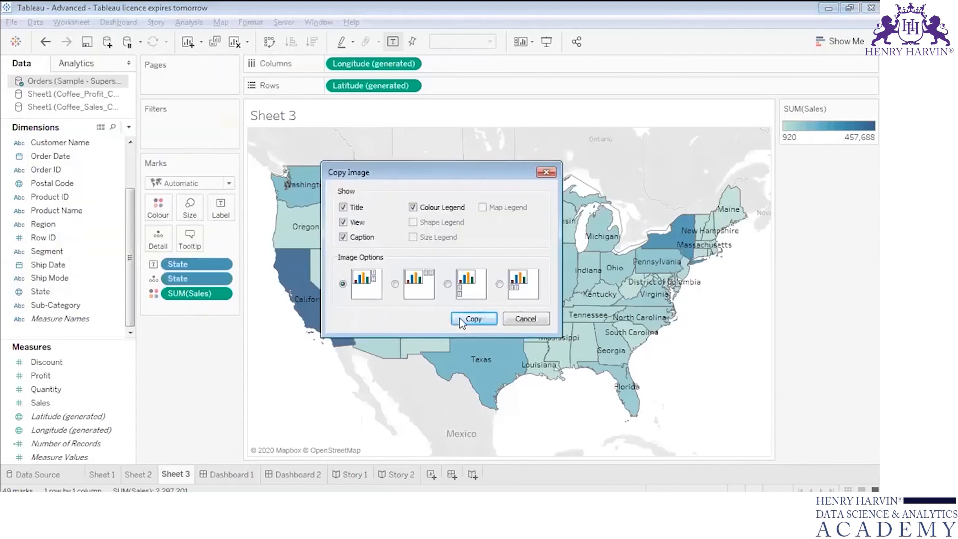
{"action": "left_click", "coordinate": [470, 321]}
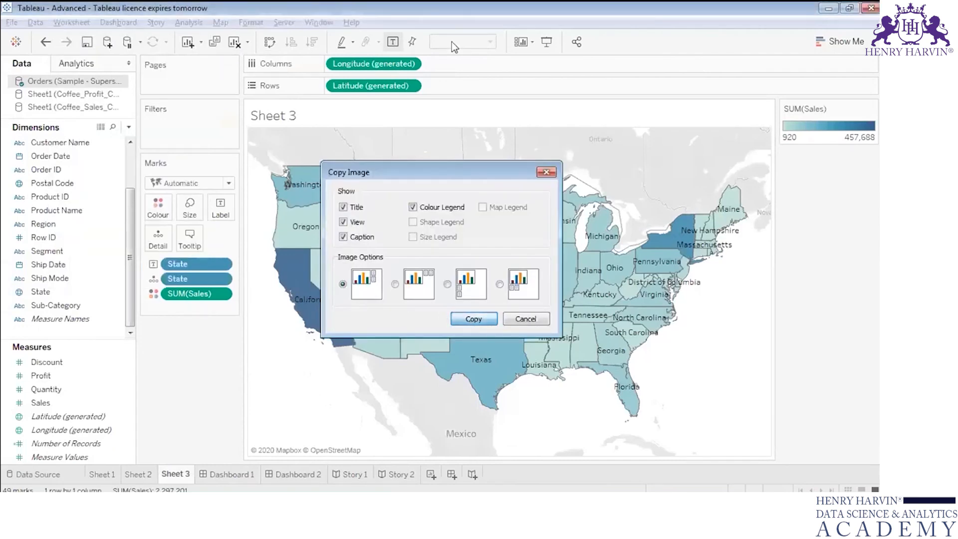
Step: Switch to Advanced.pptx in PowerPoint, add a new slide after the dashboard slide, and paste the copied Sheet 3 image onto it
{"action": "key", "text": "alt+Tab"}
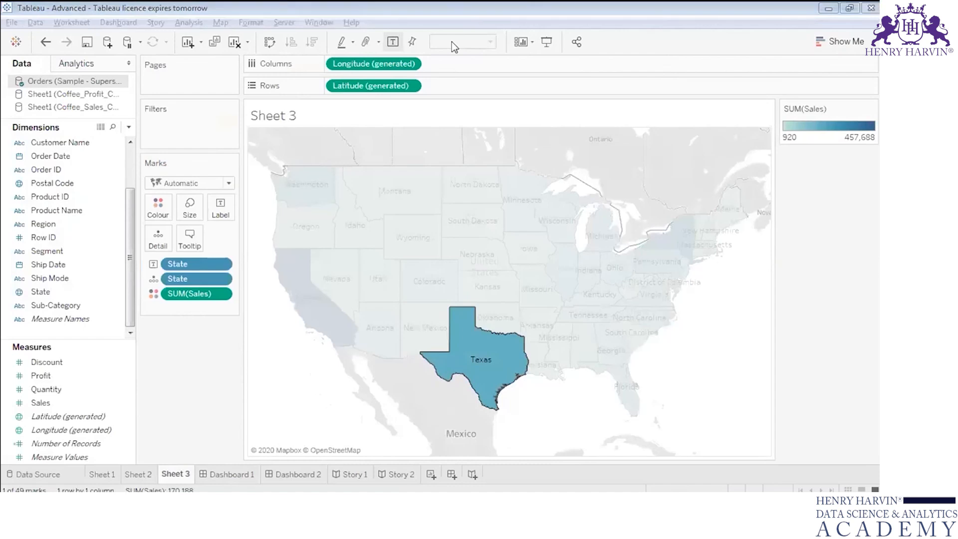
{"action": "key", "text": "alt+Tab"}
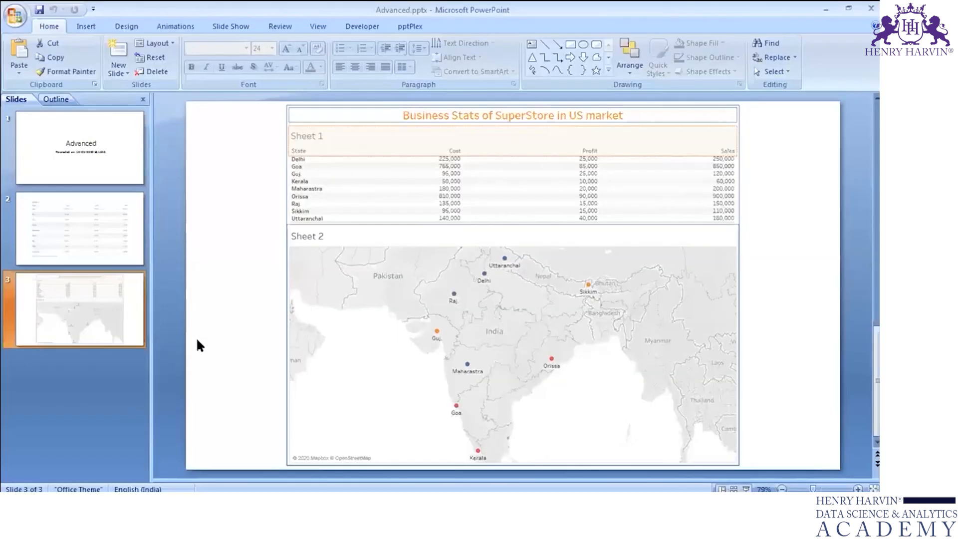
{"action": "key", "text": "ctrl+m"}
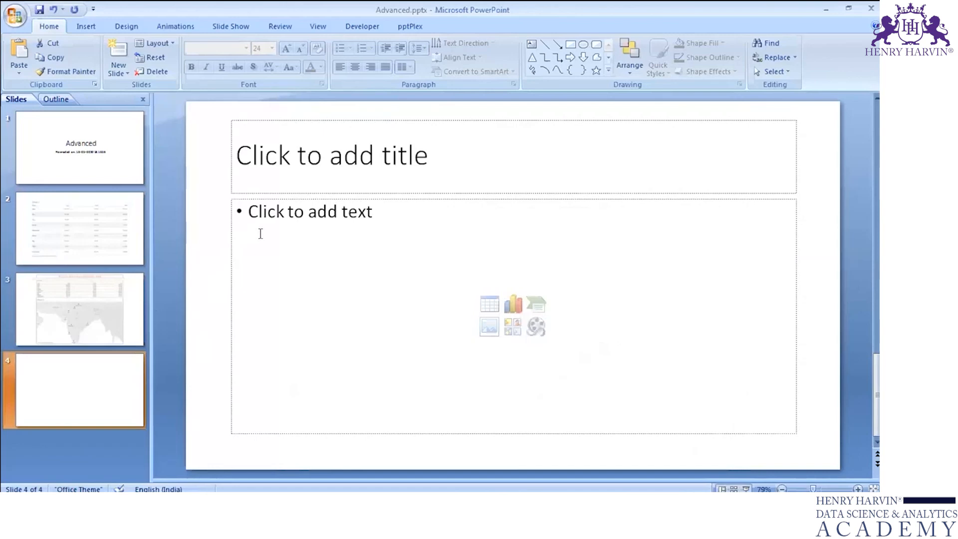
{"action": "key", "text": "ctrl+v"}
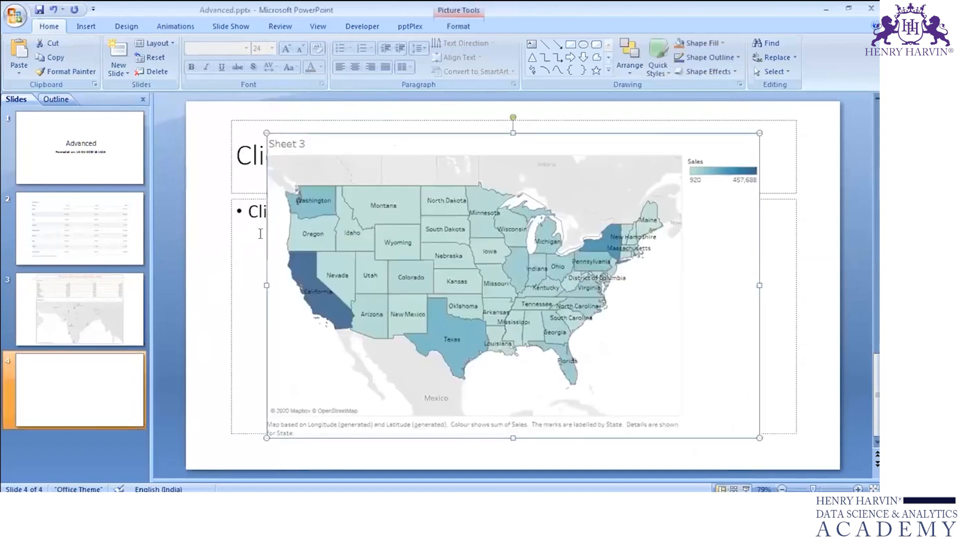